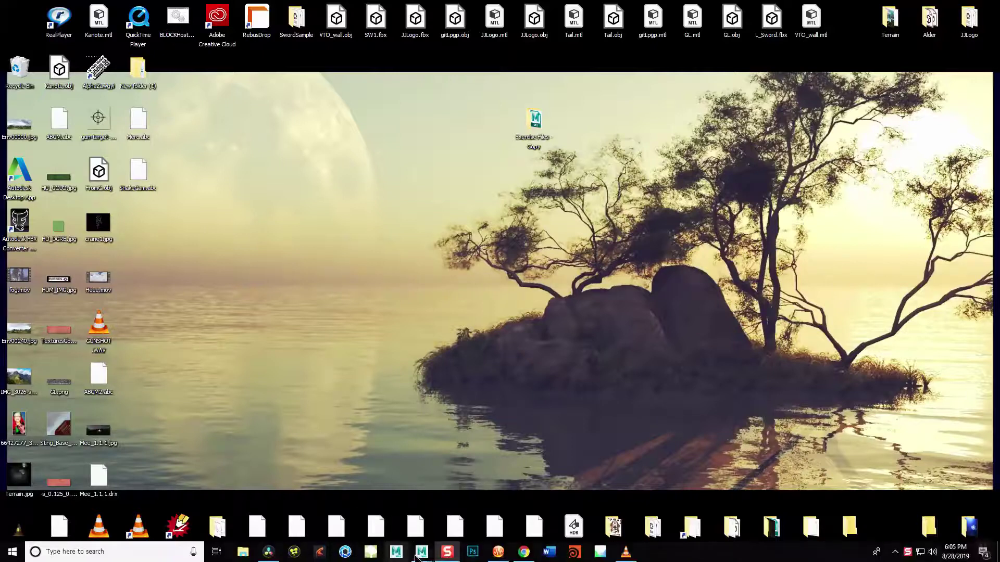
Step: Restore the Maya 2019 window showing the 01_03.mb living-room scene
mouse_move(421, 552)
left_click(464, 511)
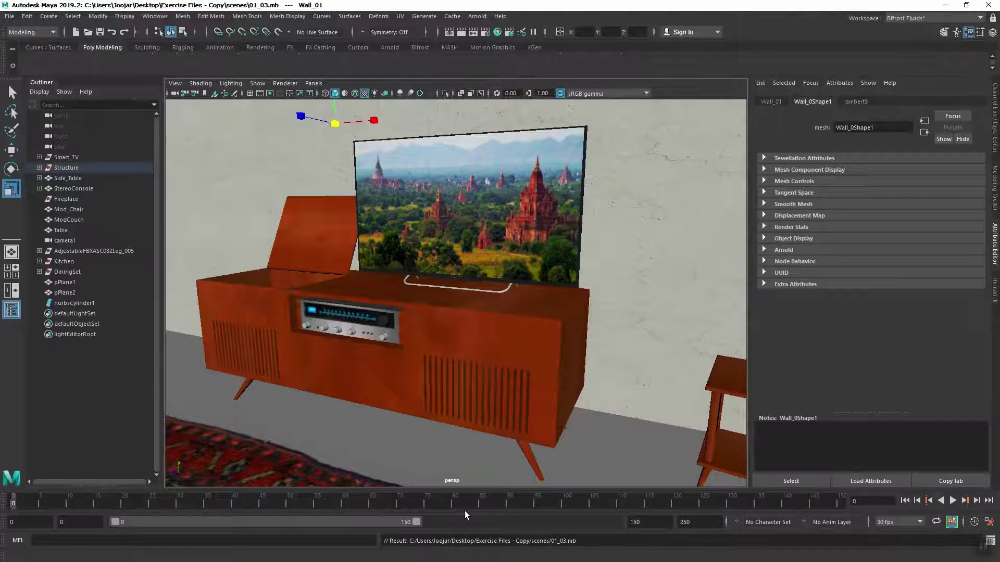
Step: Zoom and orbit to a frontal close-up of the TV on the console, then show the hotbox
scroll(412, 373, "up", 2)
mouse_move(414, 376)
left_mouse_down("alt")
mouse_move(414, 388)
mouse_move(462, 386)
left_mouse_up("alt")
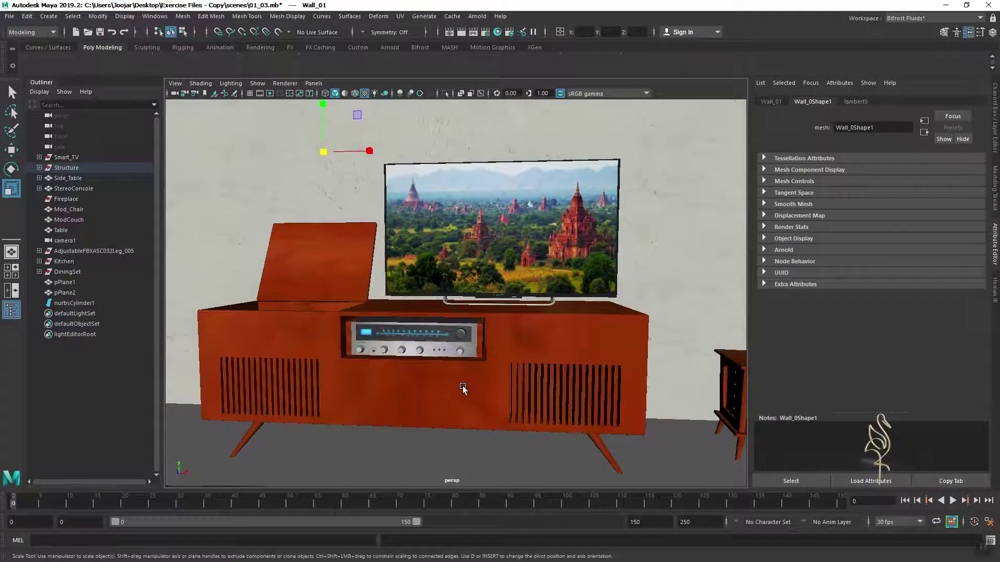
key("space")
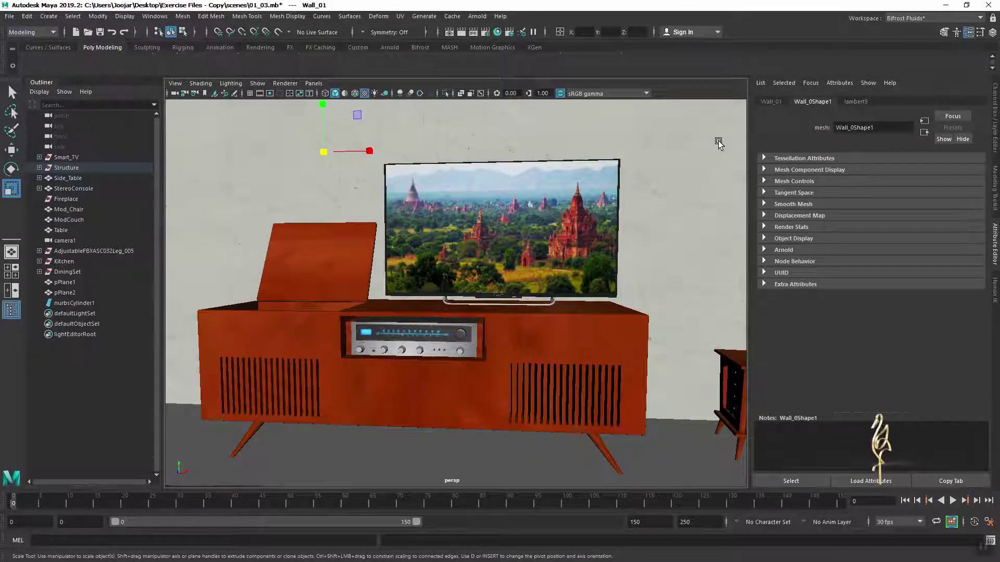
key("space")
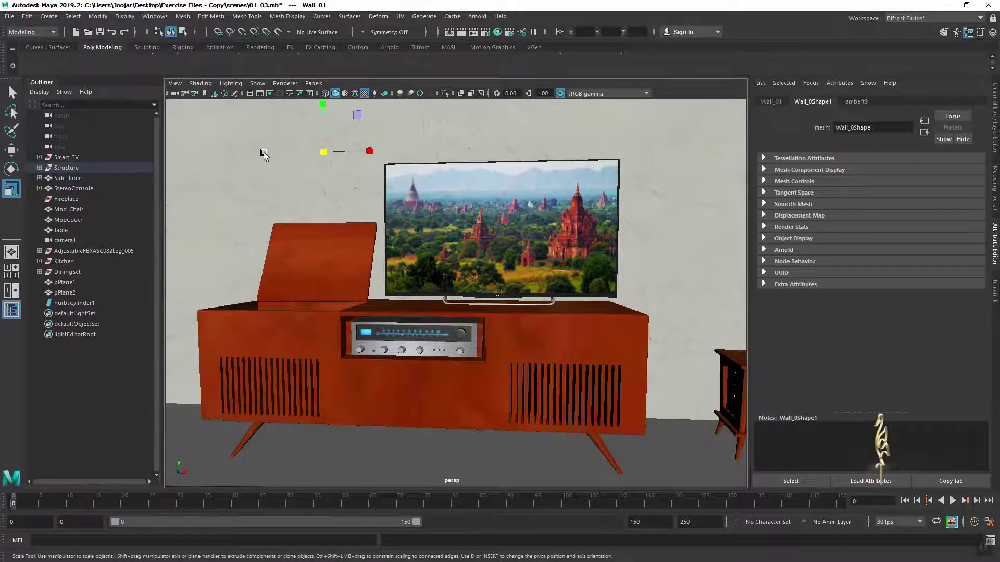
key("space")
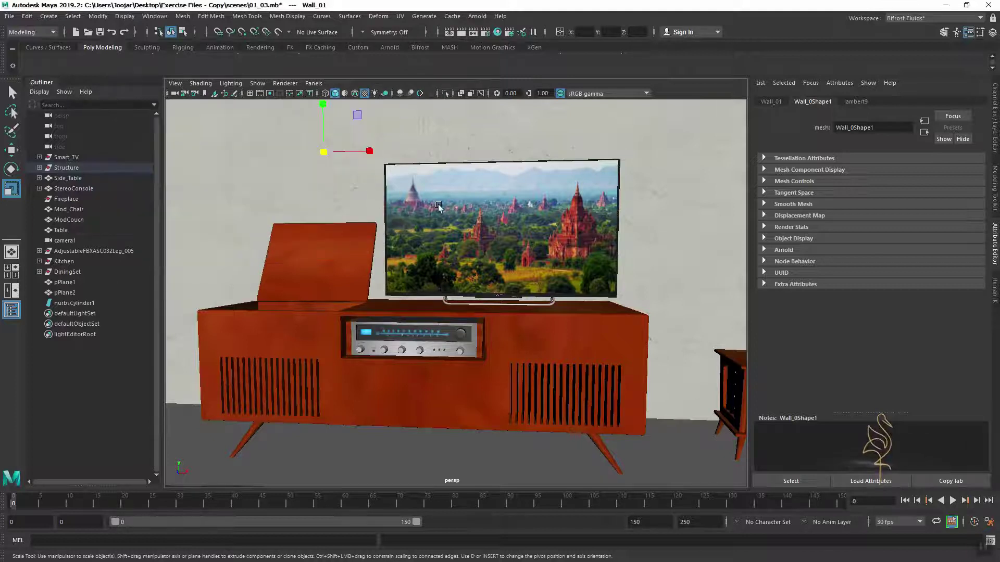
key("space")
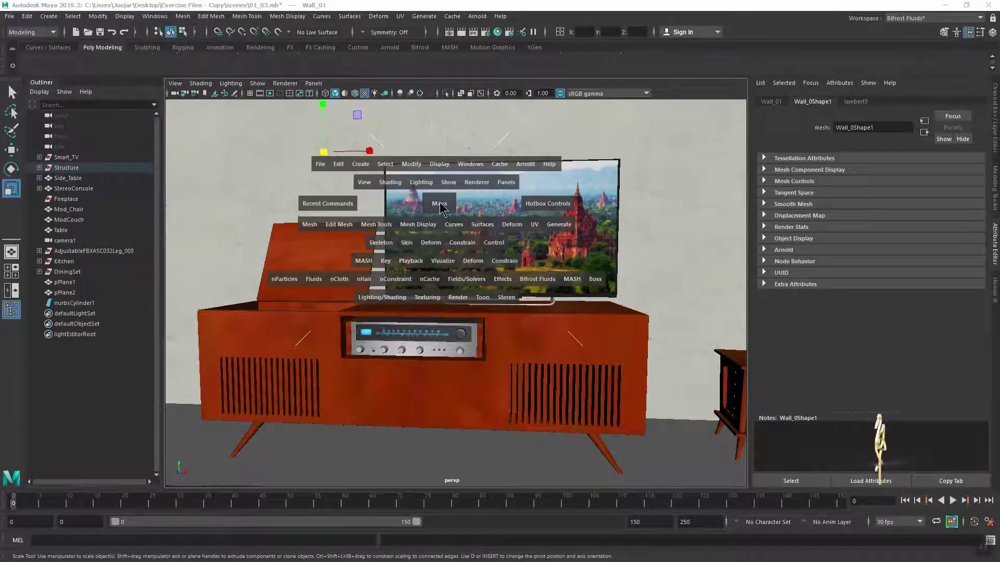
left_click(439, 207)
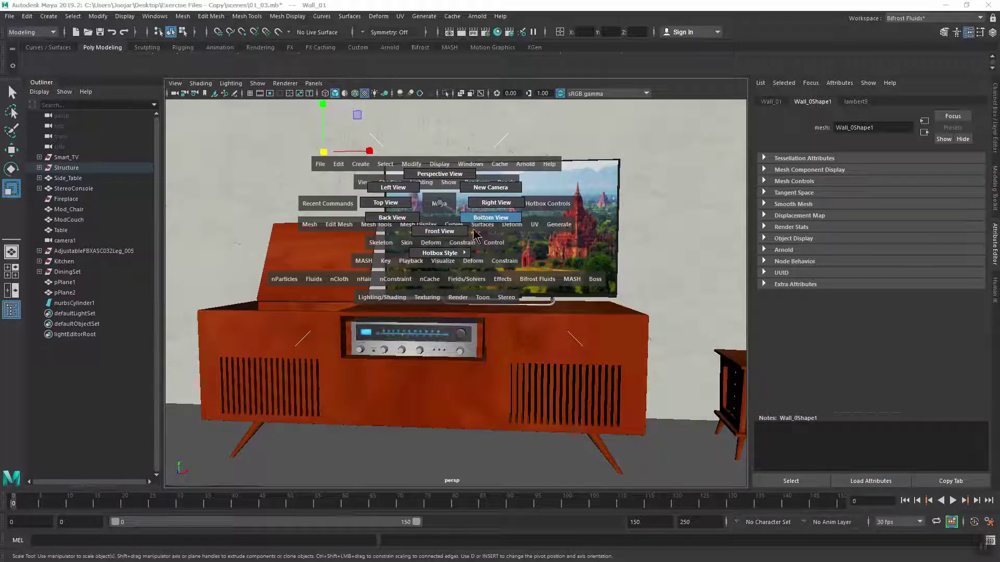
left_click(439, 206)
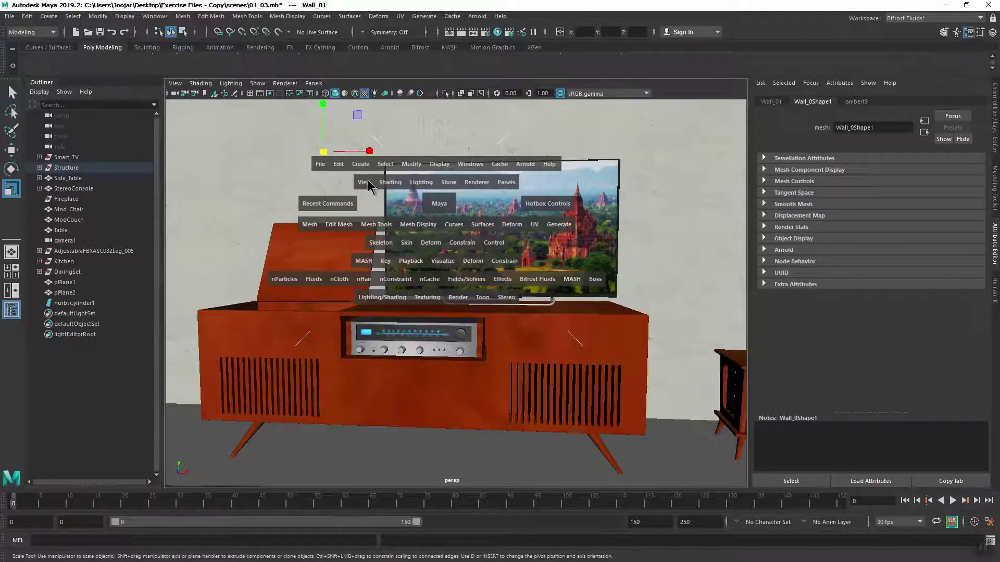
Step: Browse the hotbox's Edit, Create, View and Shading menus, ending on the Show object-type list
left_click(320, 165)
left_click(337, 166)
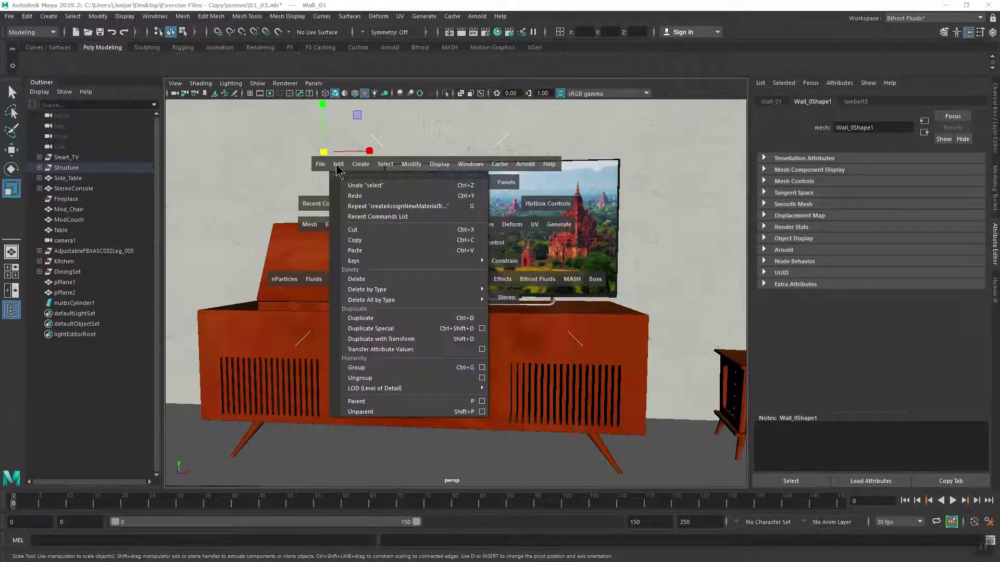
left_click(361, 164)
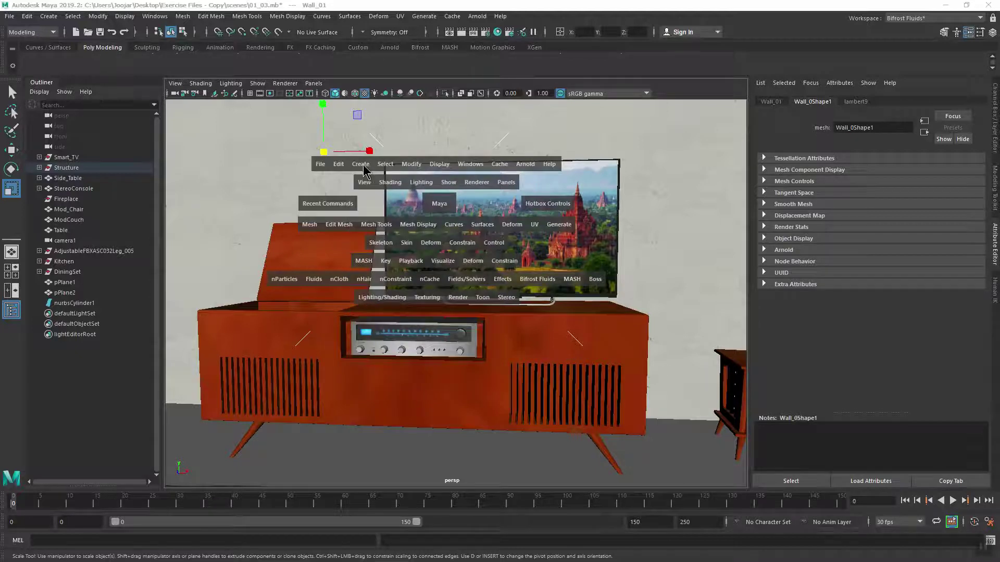
left_click(363, 185)
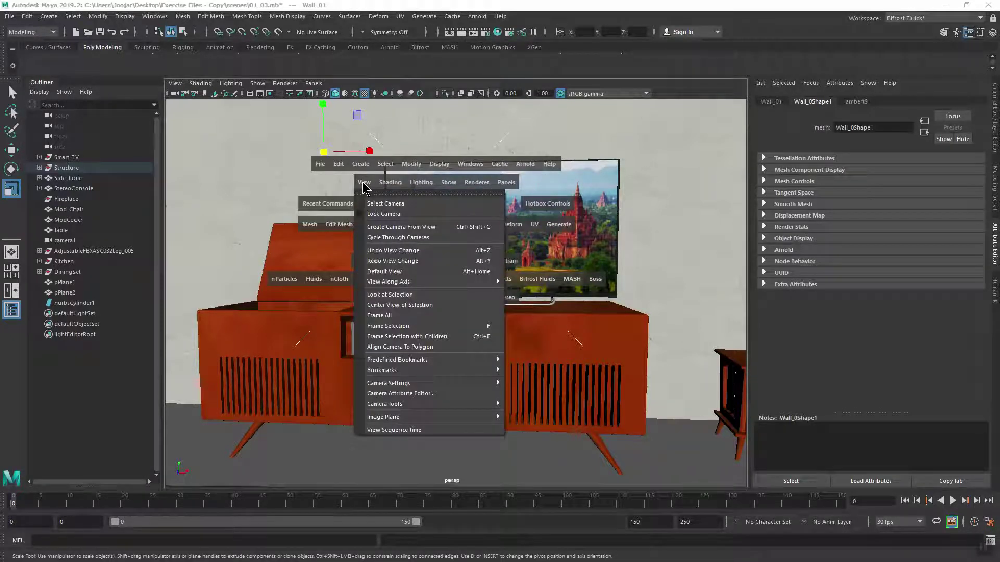
left_click(394, 186)
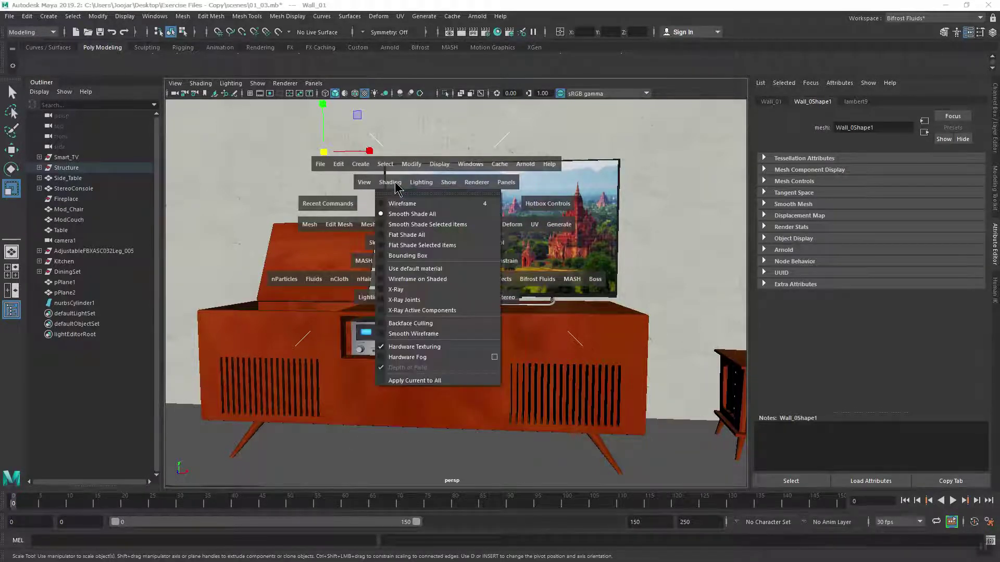
left_click(396, 186)
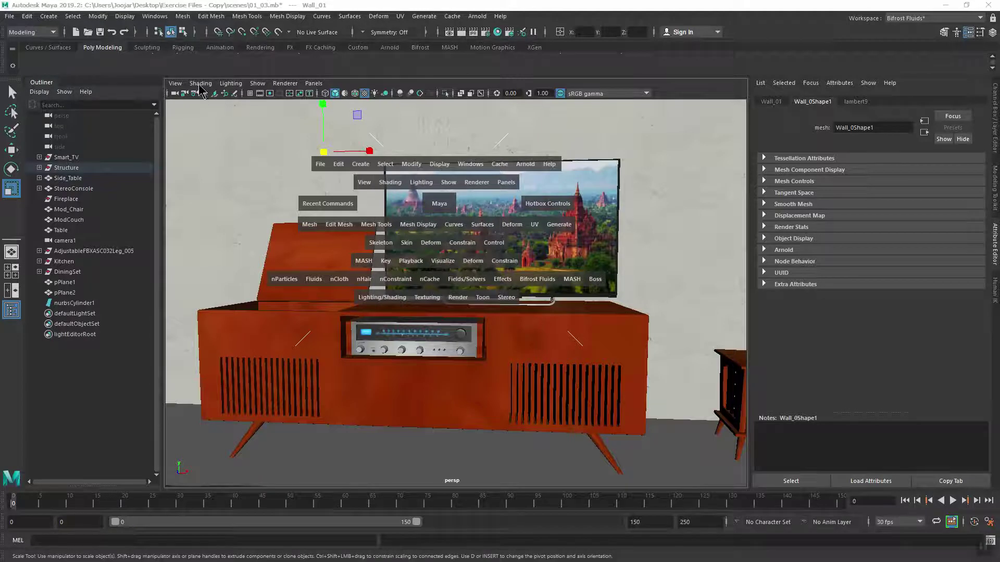
left_click(449, 185)
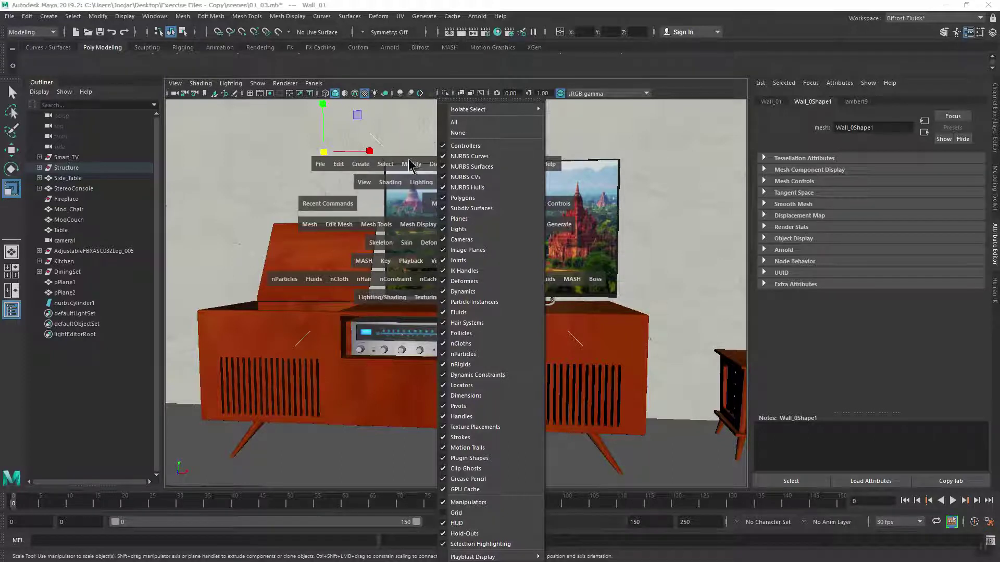
Step: Dismiss the hotbox, reopen it to view Recent Commands, then close it again
key("space")
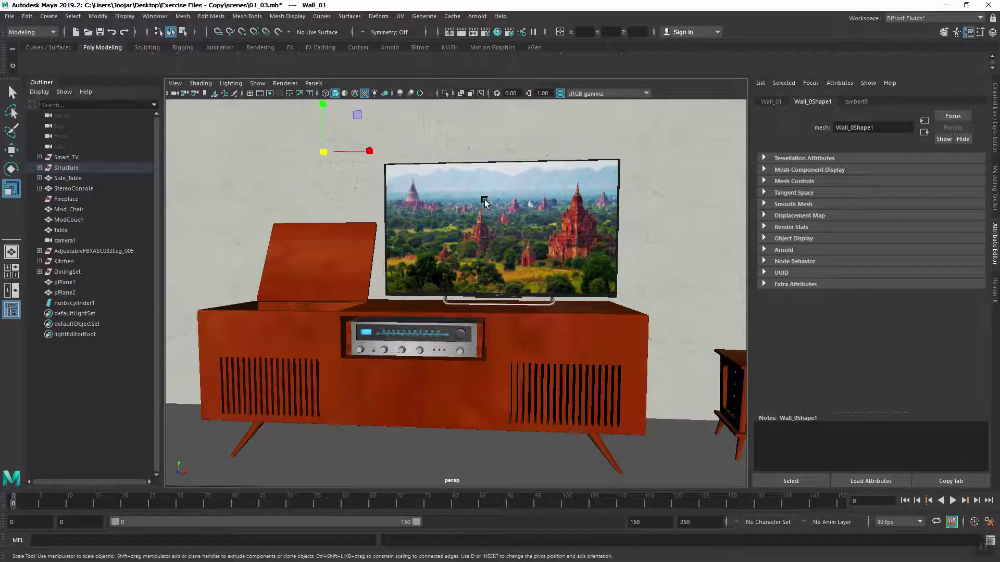
key("space")
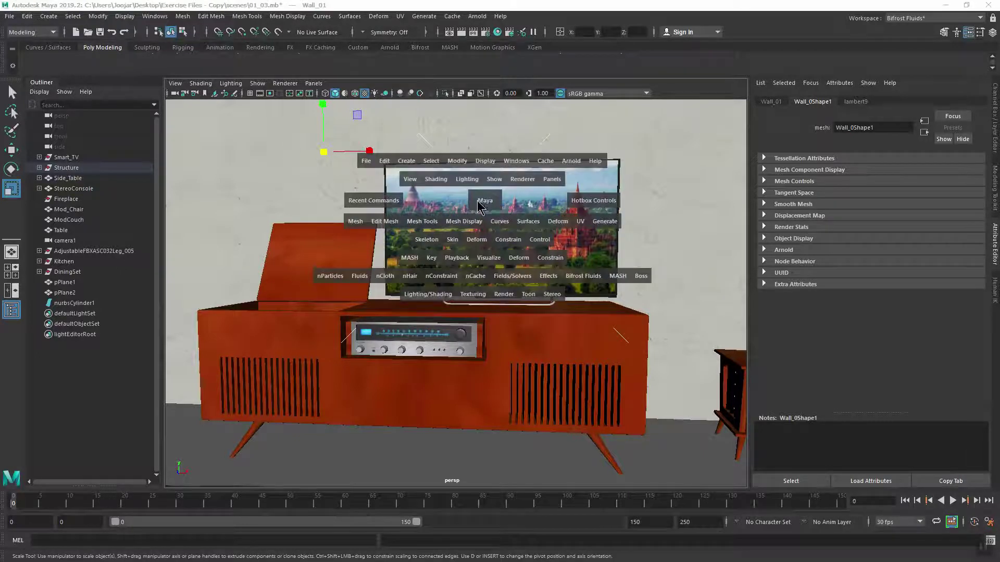
left_click(371, 202)
left_click(371, 207)
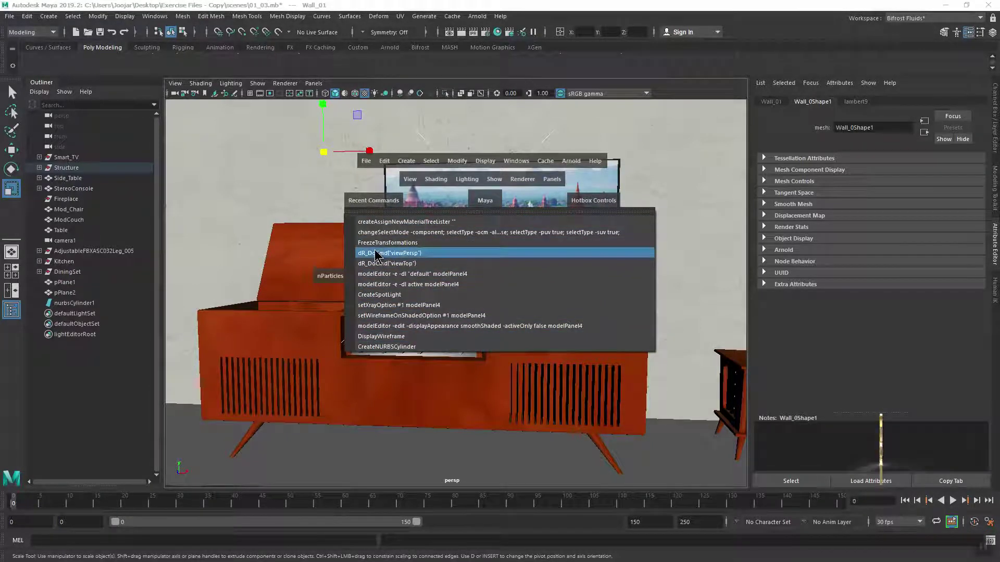
key("space")
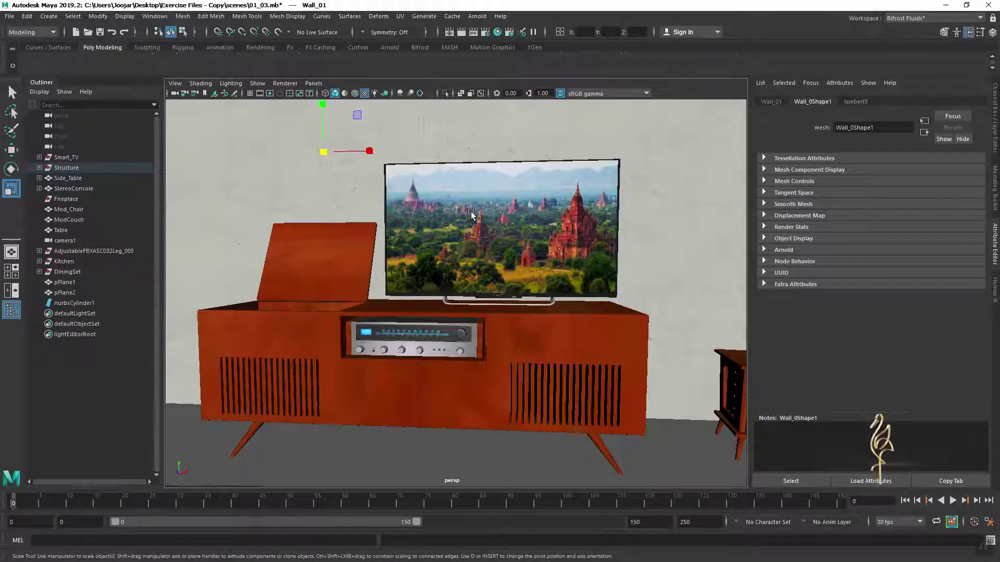
key("space")
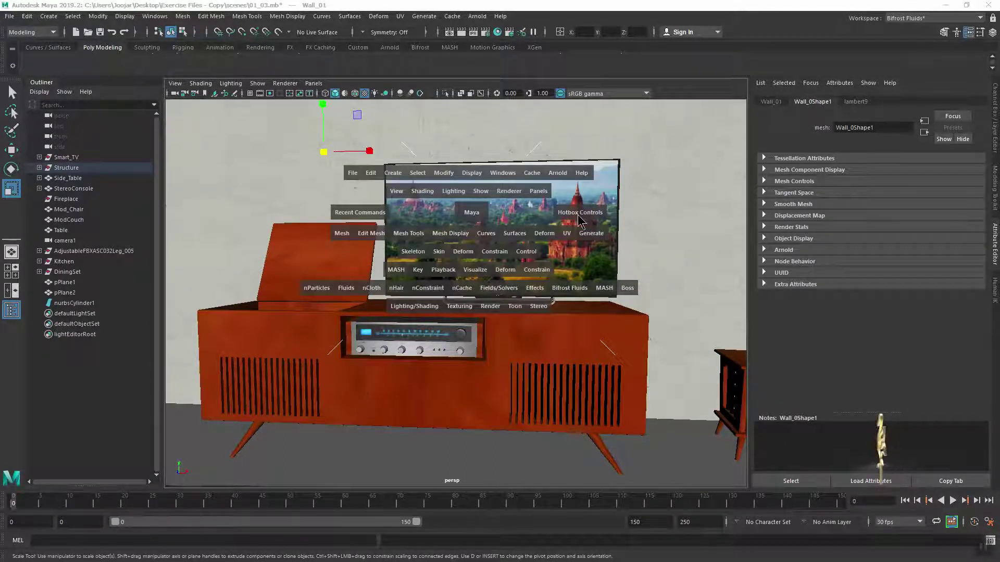
Step: Hide the FX menu row using Hotbox Controls > Show/Hide FX
left_click(584, 219)
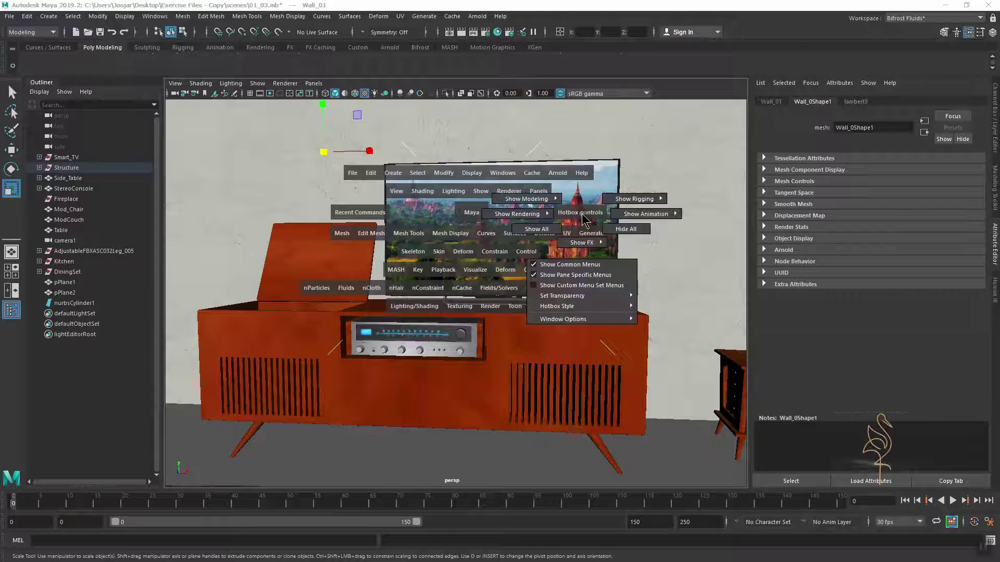
left_click(587, 244)
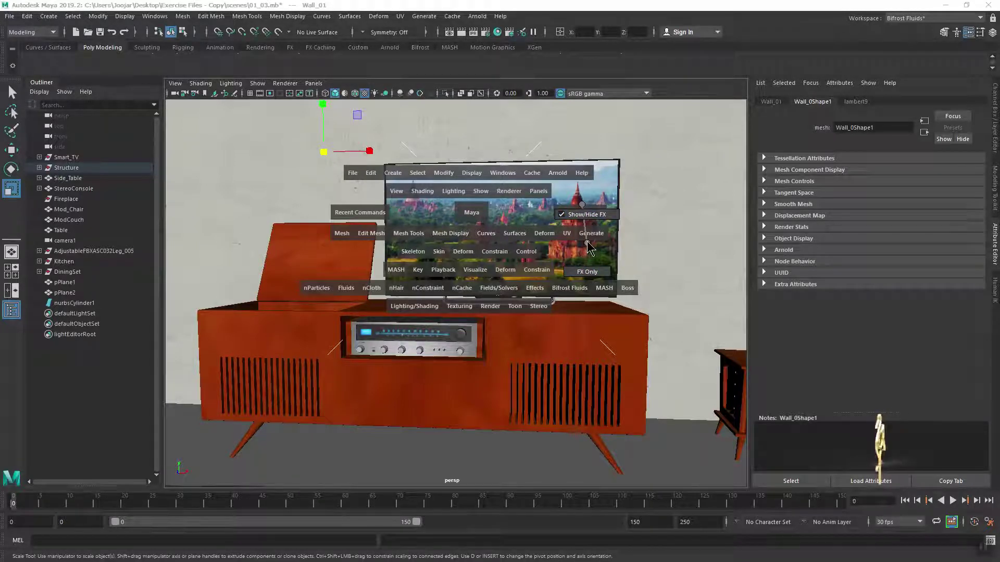
left_click(580, 214)
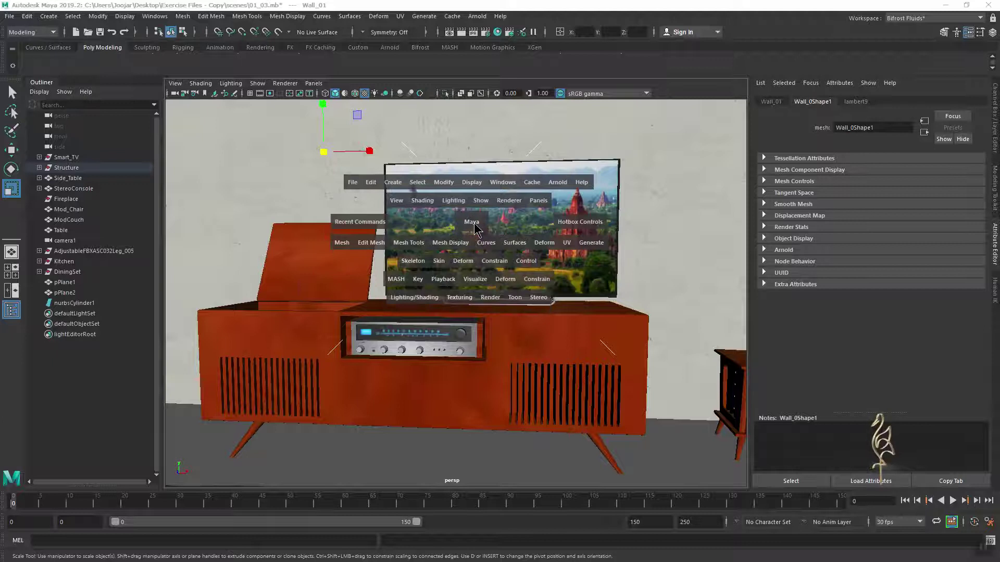
Step: Check the camera views menu, dismiss the hotbox, and orbit around the scene
left_click(475, 224)
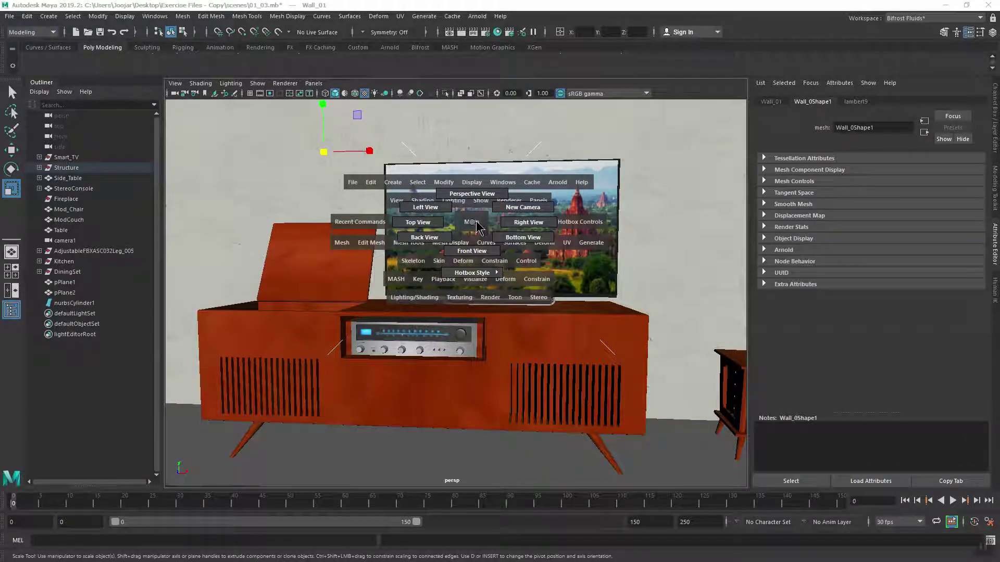
key("space")
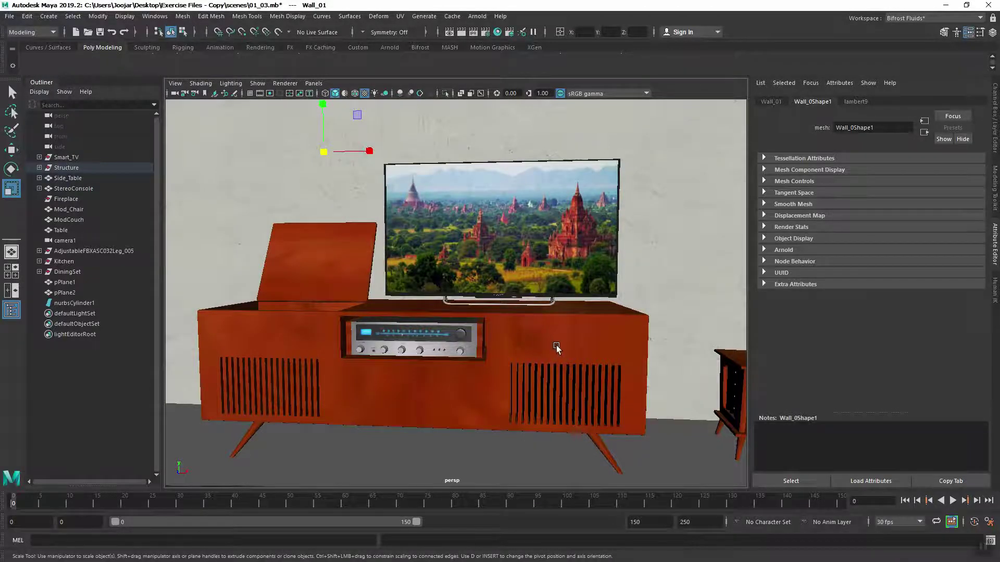
left_click_drag(556, 345, 563, 371, "alt")
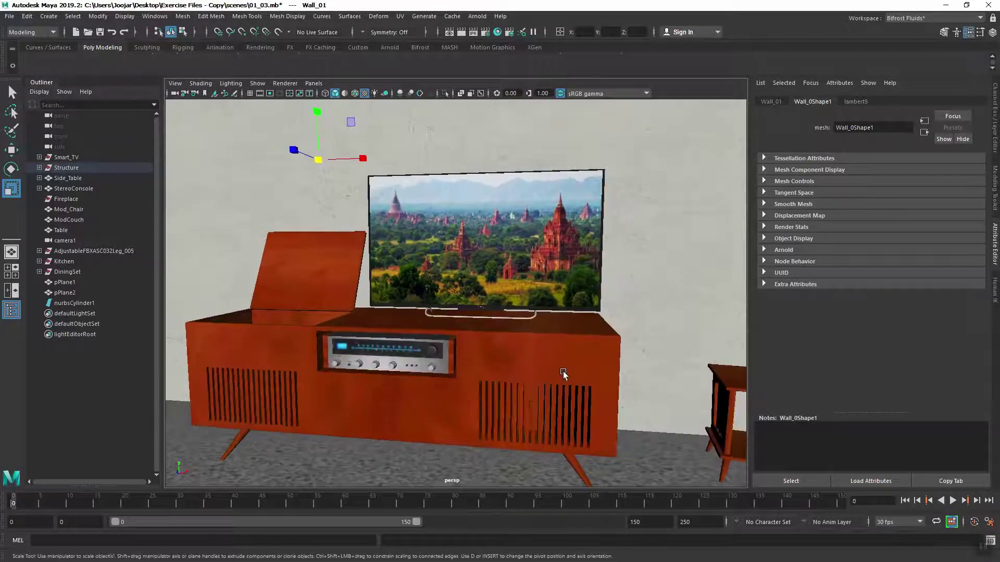
Step: Select the TV screen and show its Vertex, Edge, Face, Object Mode and UV marking menu
left_click(482, 237)
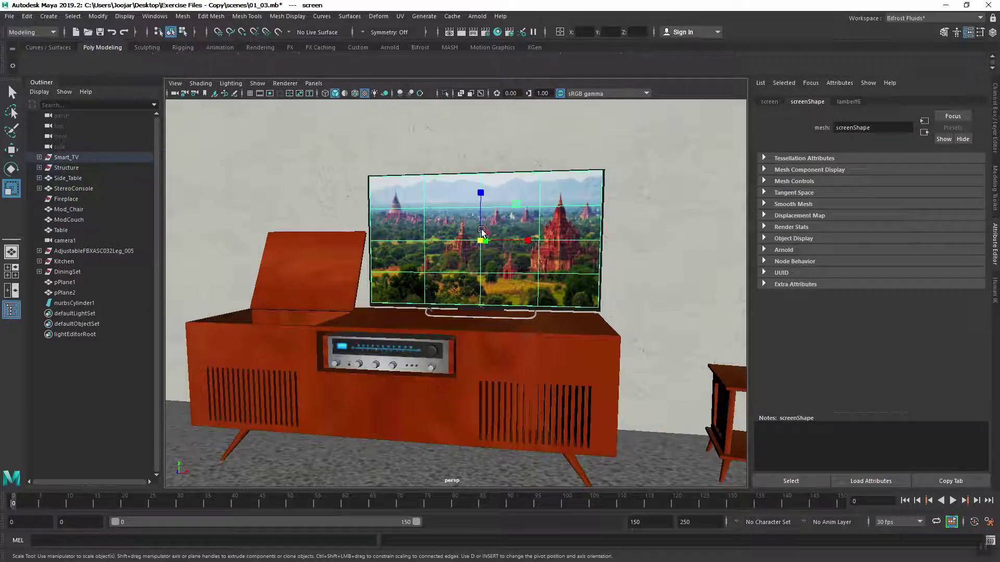
right_click(458, 213)
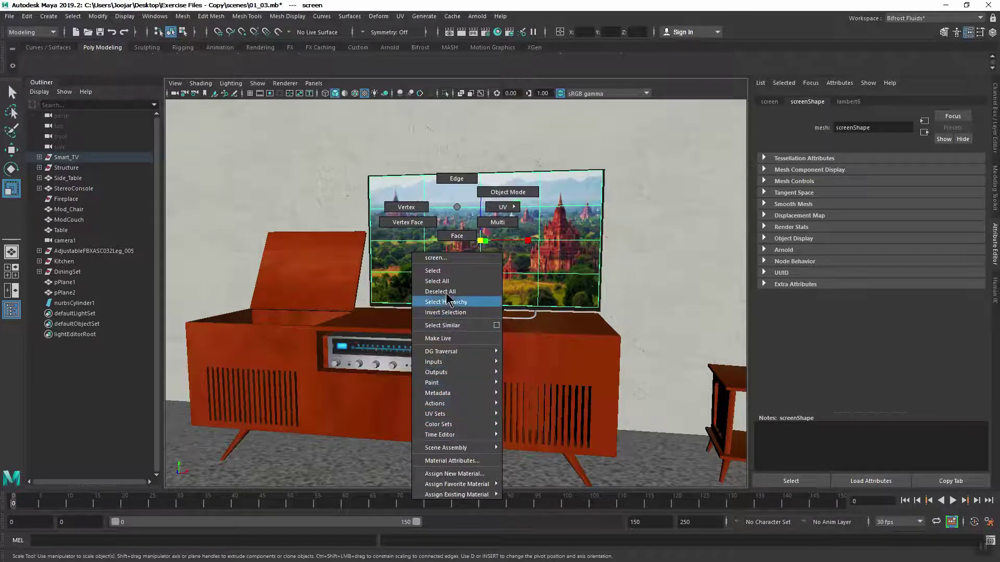
left_click(458, 216)
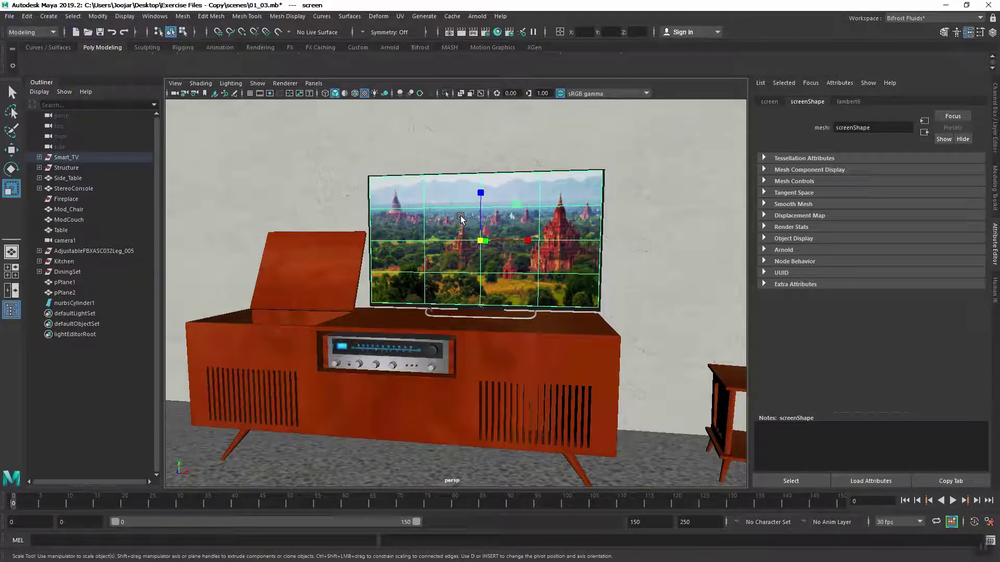
right_click(455, 212)
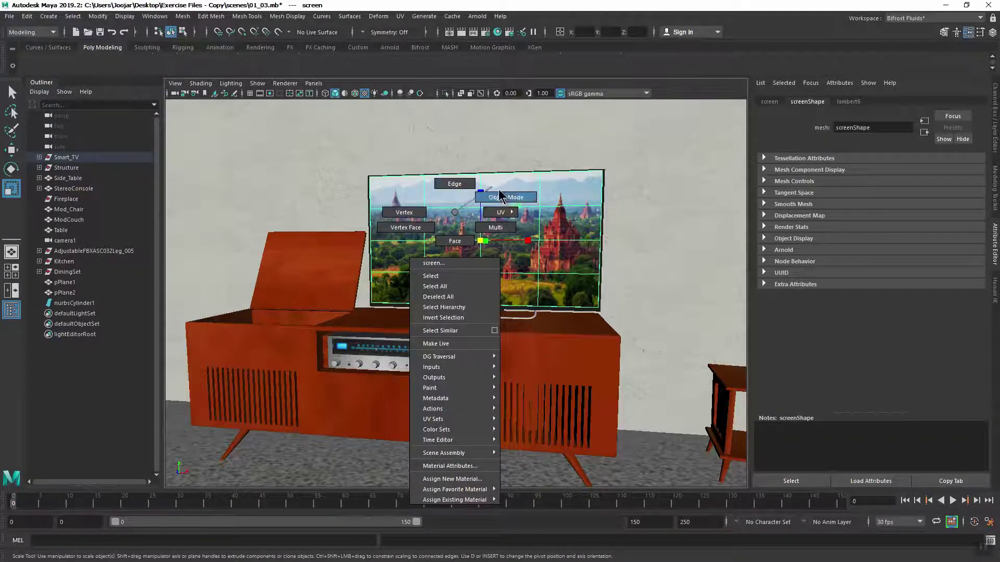
right_click(483, 213)
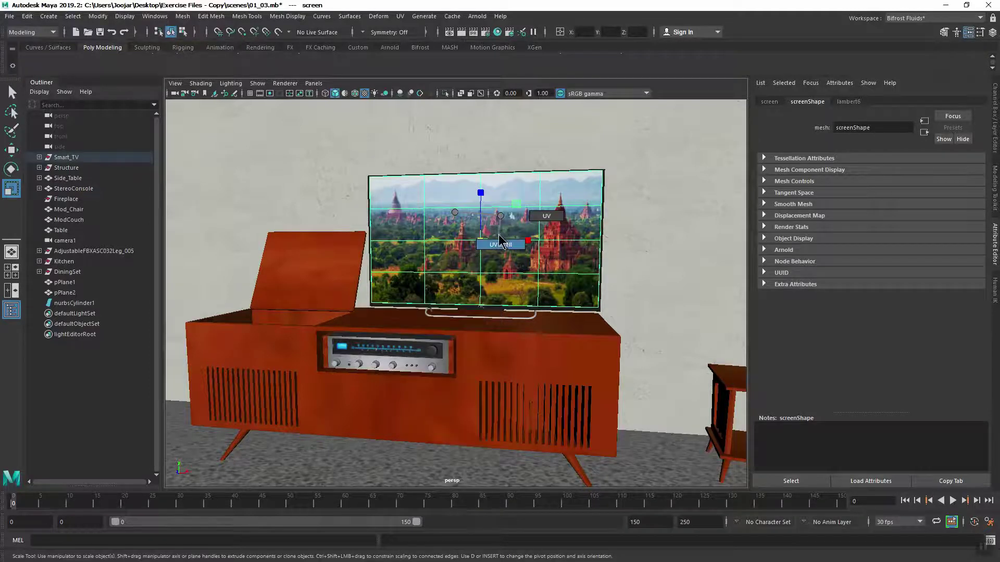
right_click(455, 214)
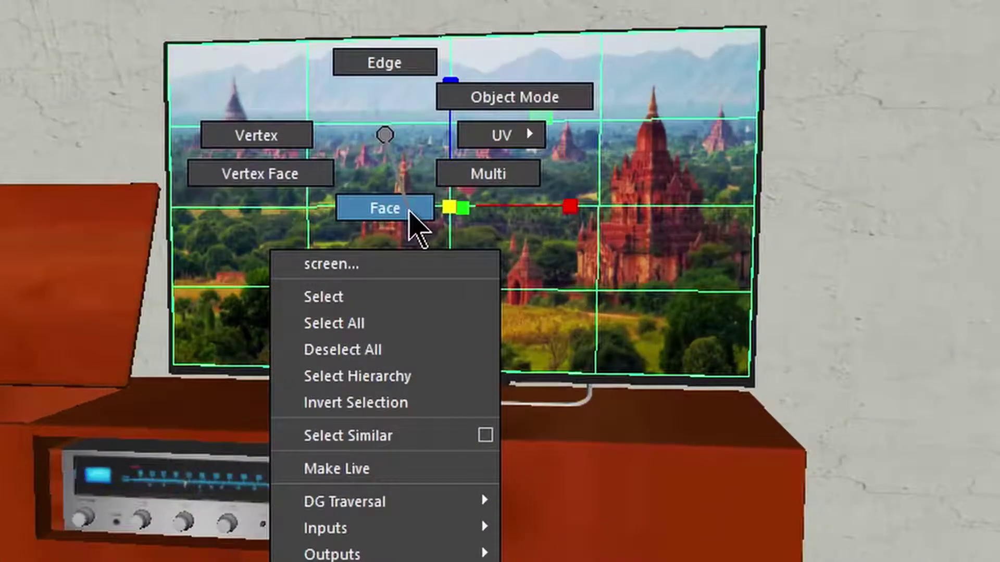
Step: Switch the TV screen to Vertex, then Edge selection, then back to Object Mode
right_click_drag(409, 213, 276, 145)
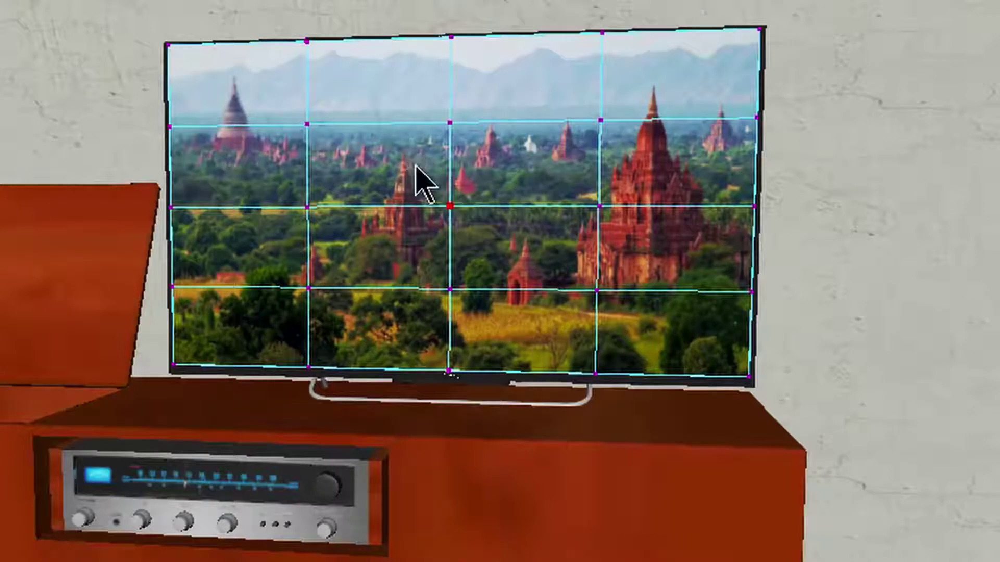
right_click_drag(413, 161, 415, 91)
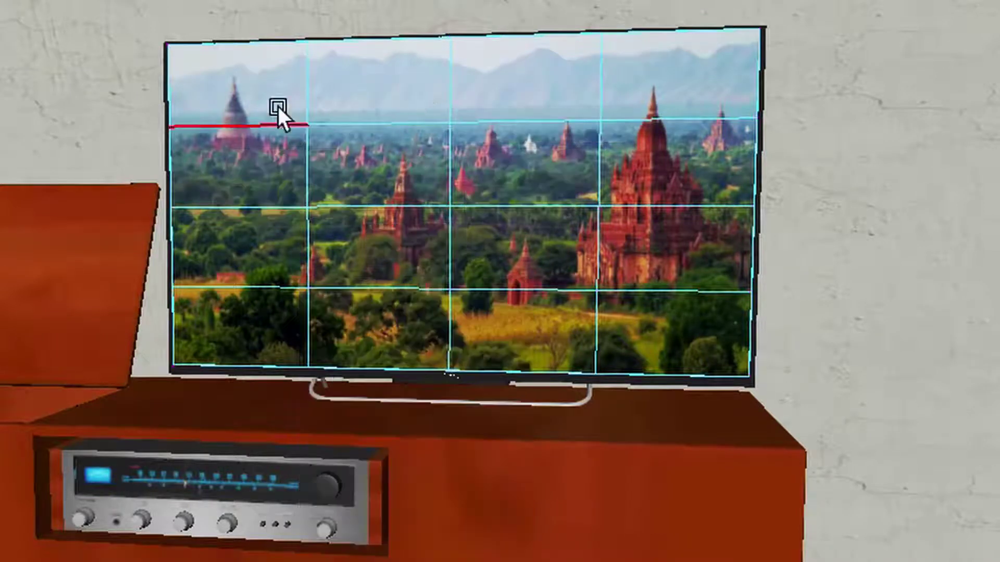
right_click(424, 172)
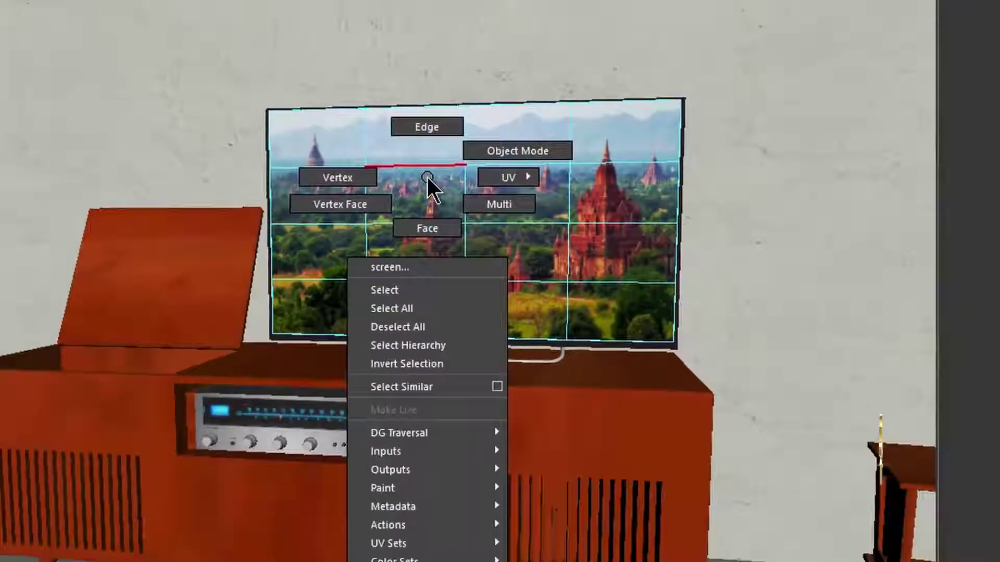
left_click(490, 198)
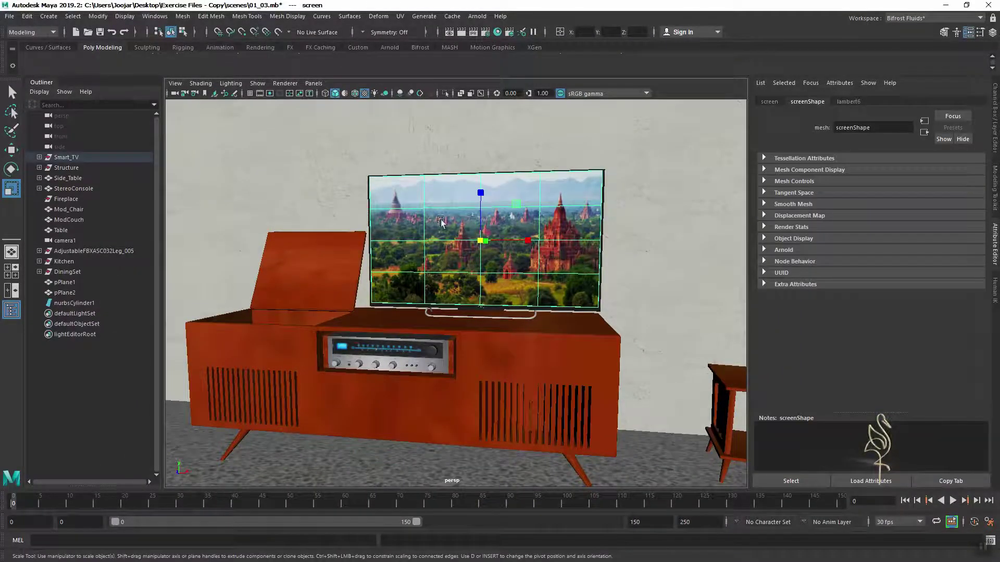
right_click(457, 211)
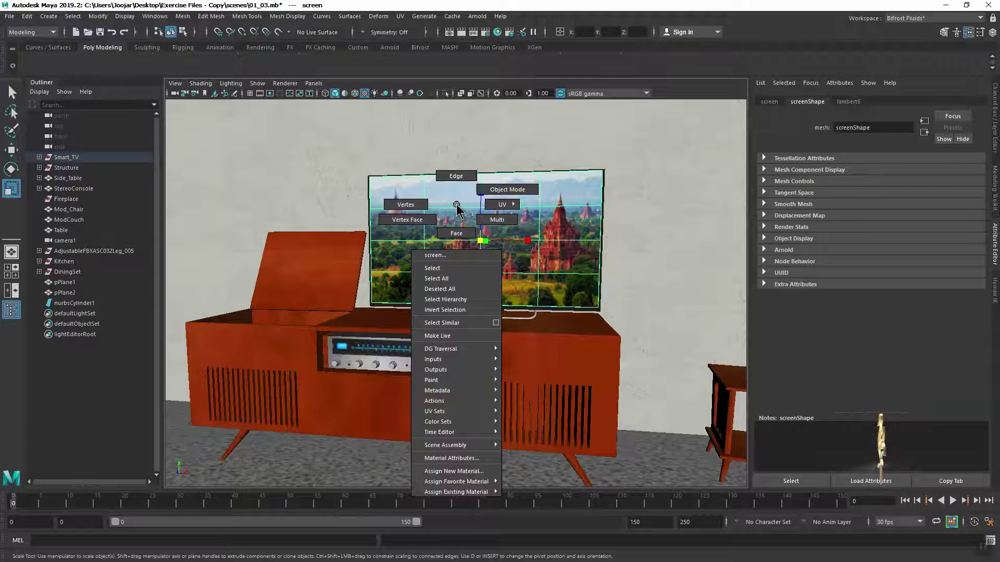
left_click(457, 211)
Step: Orbit to the yellow NURBS cylinder, select it, and show its control vertices
middle_click_drag(377, 234, 612, 242, "alt")
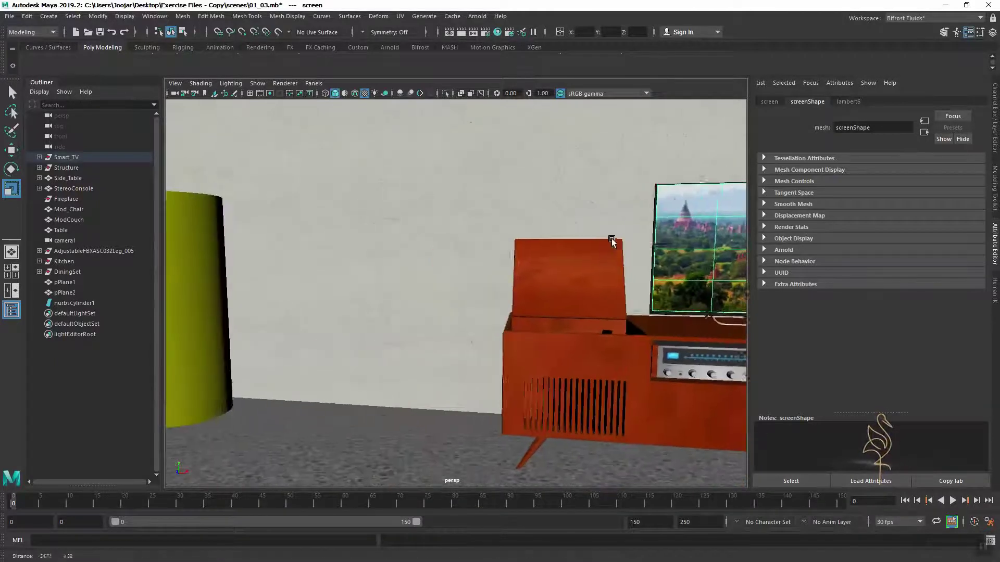
right_click_drag(611, 242, 472, 301, "alt")
mouse_move(473, 301)
left_mouse_down("alt")
mouse_move(515, 328)
mouse_move(458, 306)
mouse_move(539, 314)
mouse_move(569, 350)
left_mouse_up("alt")
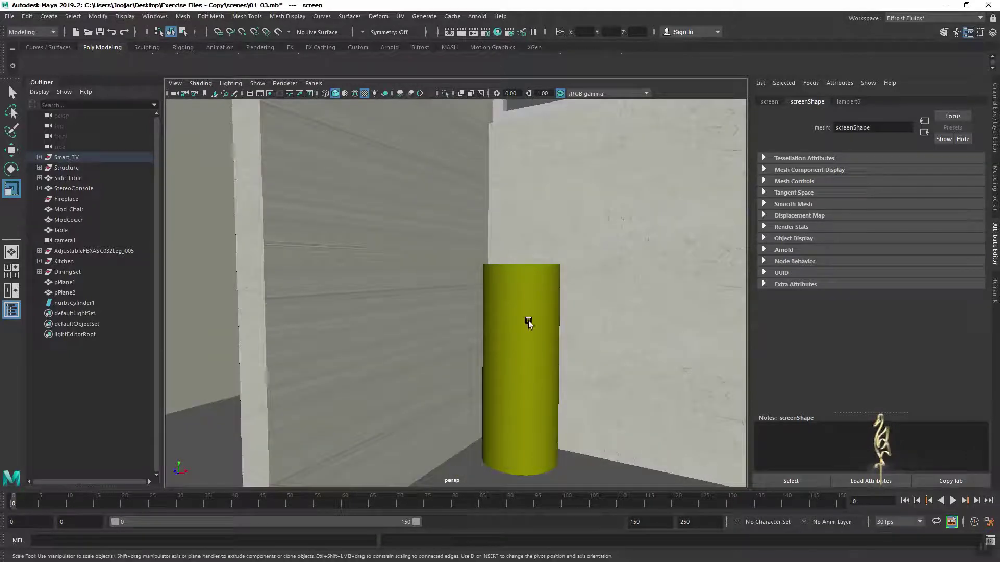
left_click(528, 290)
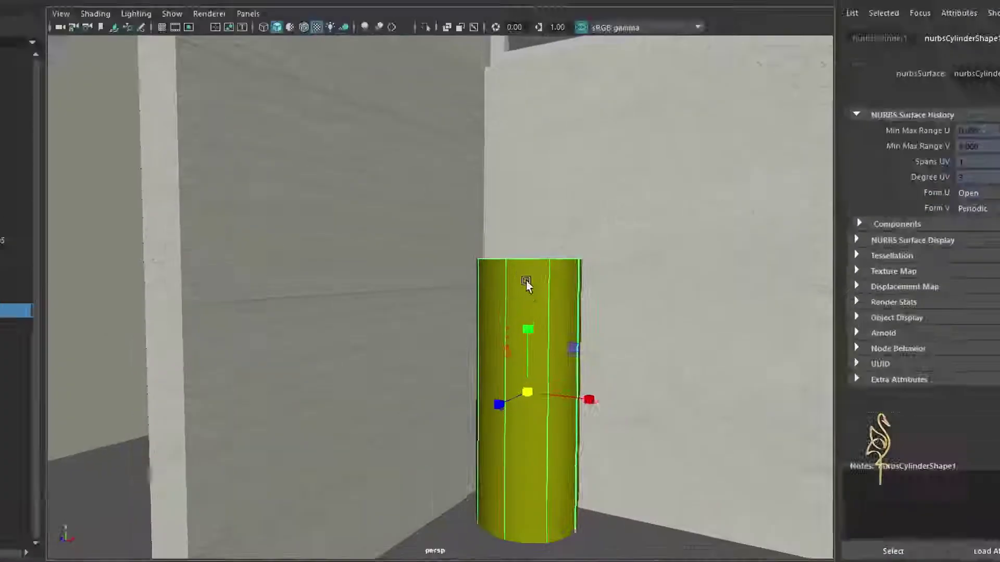
right_click(526, 286)
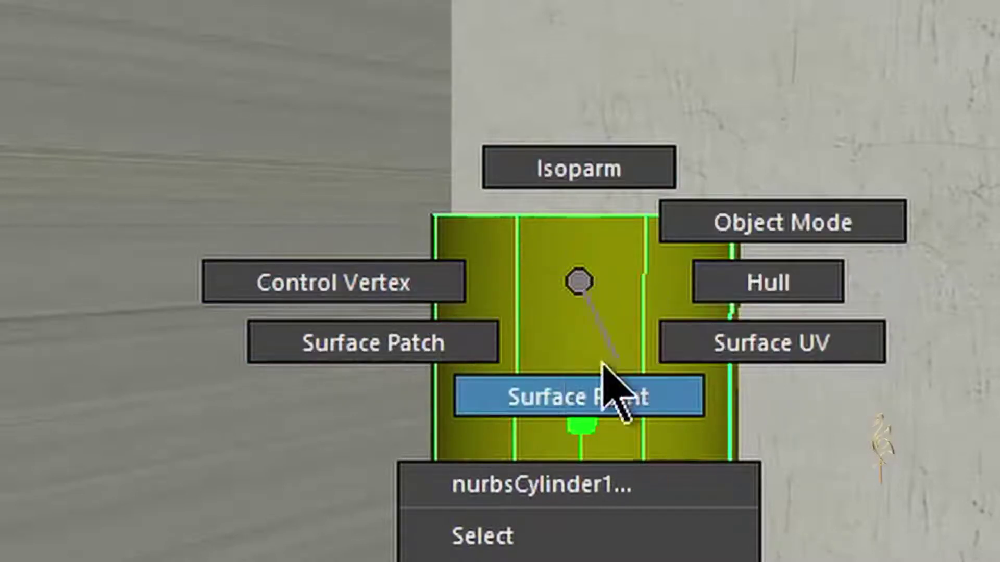
left_click(368, 283)
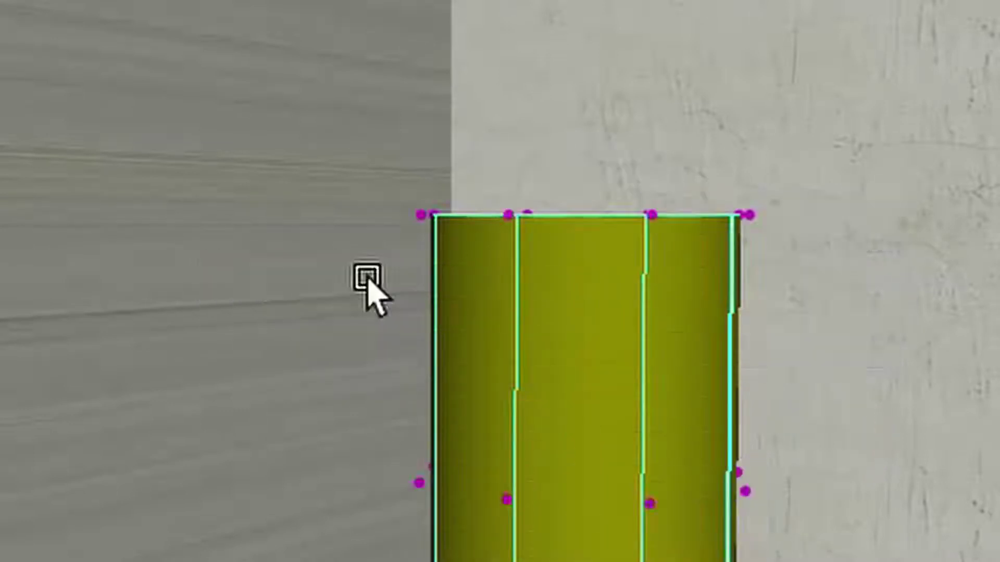
Step: Switch the cylinder to Isoparm, close the menu, and orbit back to the TV screen
right_click(576, 299)
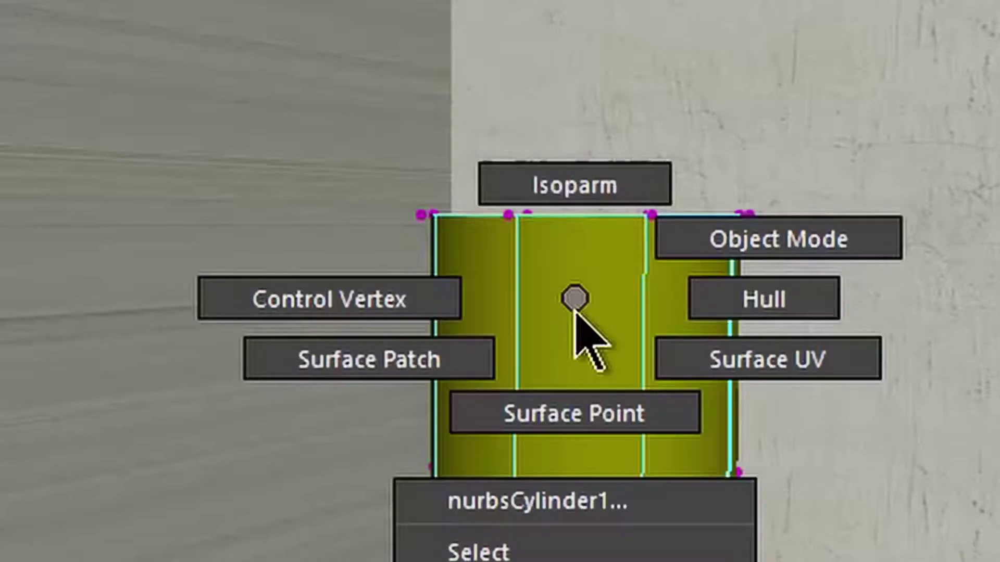
left_click(550, 271)
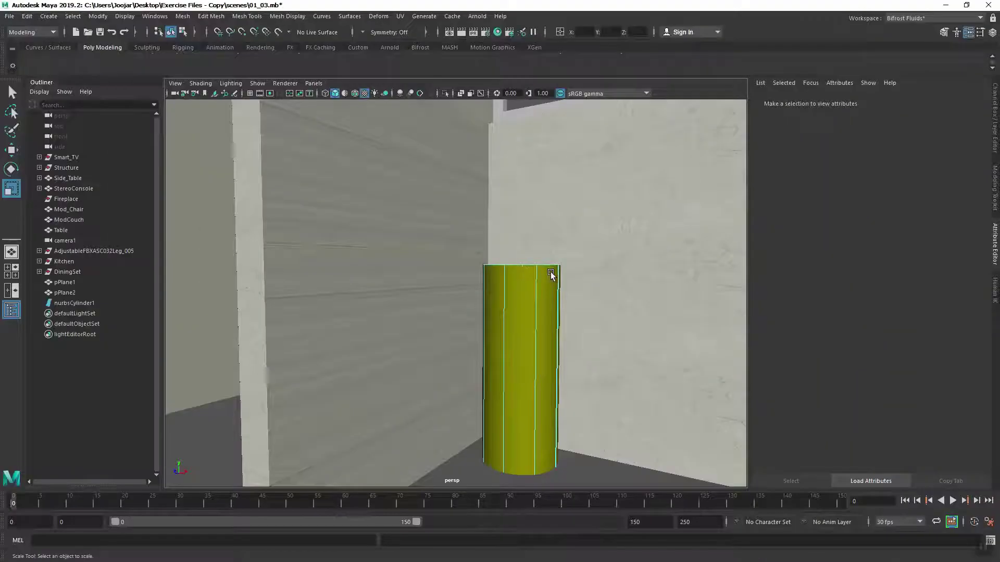
right_click(523, 284)
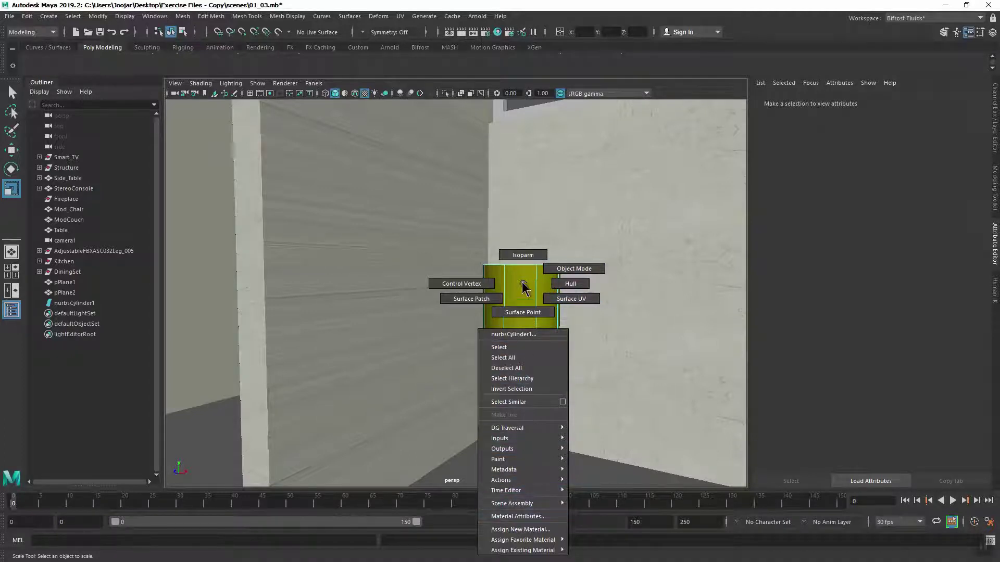
left_click(540, 305)
mouse_move(602, 315)
left_mouse_down("alt")
mouse_move(405, 260)
mouse_move(353, 290)
left_mouse_up("alt")
mouse_move(353, 290)
right_mouse_down("alt")
mouse_move(467, 315)
mouse_move(683, 323)
right_mouse_up("alt")
mouse_move(683, 323)
left_mouse_down("alt")
mouse_move(269, 312)
mouse_move(345, 322)
mouse_move(447, 262)
left_mouse_up("alt")
right_click(454, 241)
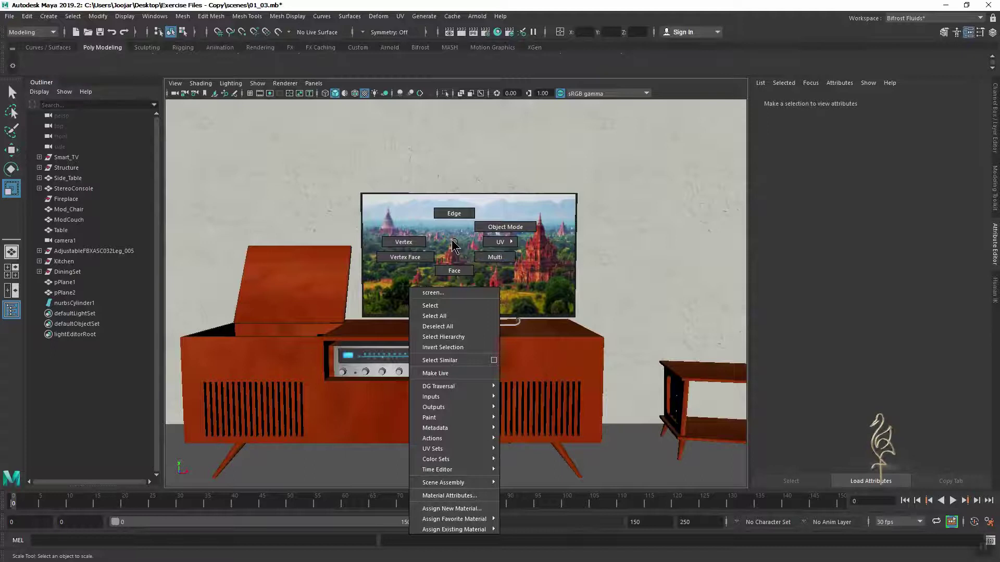
left_click(445, 205)
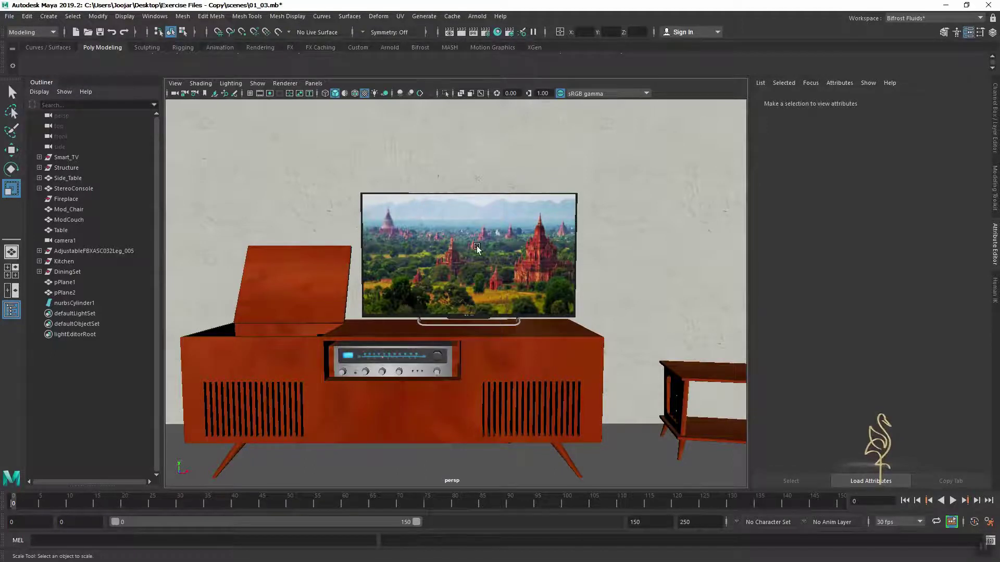
scroll(488, 248, "down", 3)
scroll(443, 261, "down", 2)
scroll(469, 285, "down", 2)
Step: Tumble to a wider angle of the living room, then minimise the Maya window
mouse_move(559, 340)
left_mouse_down("alt")
mouse_move(529, 338)
mouse_move(538, 336)
left_mouse_up("alt")
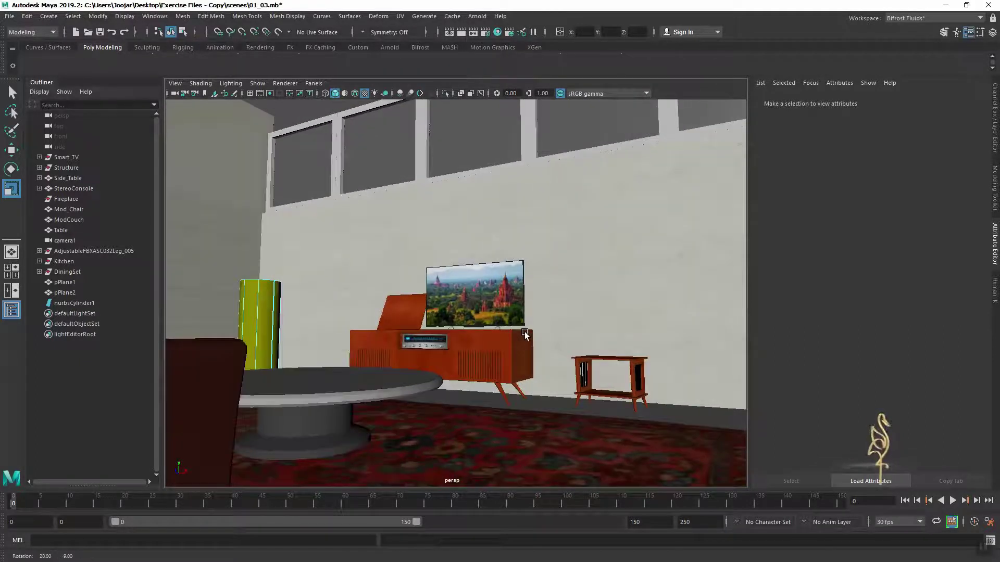
left_click_drag(492, 296, 496, 304, "alt")
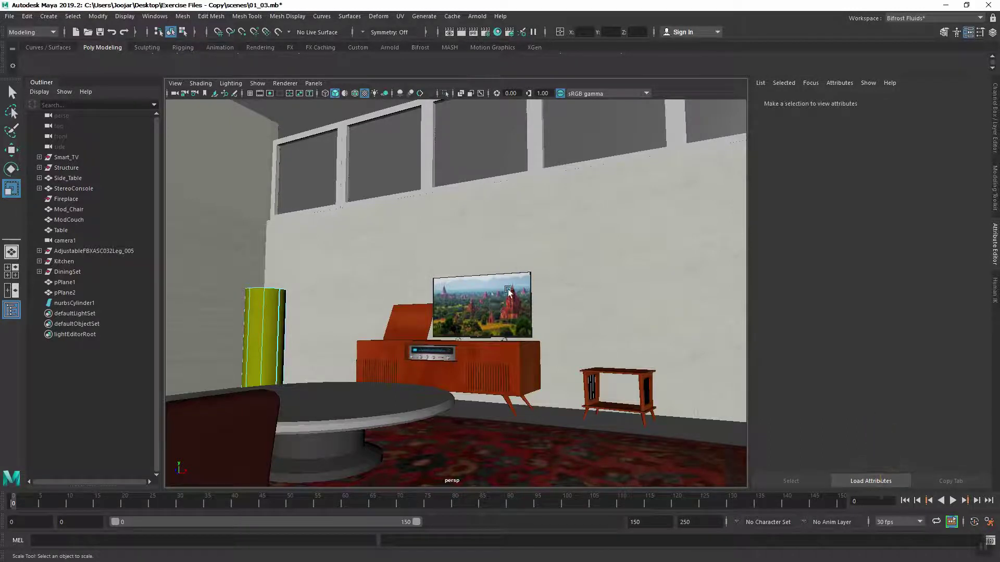
left_click(945, 6)
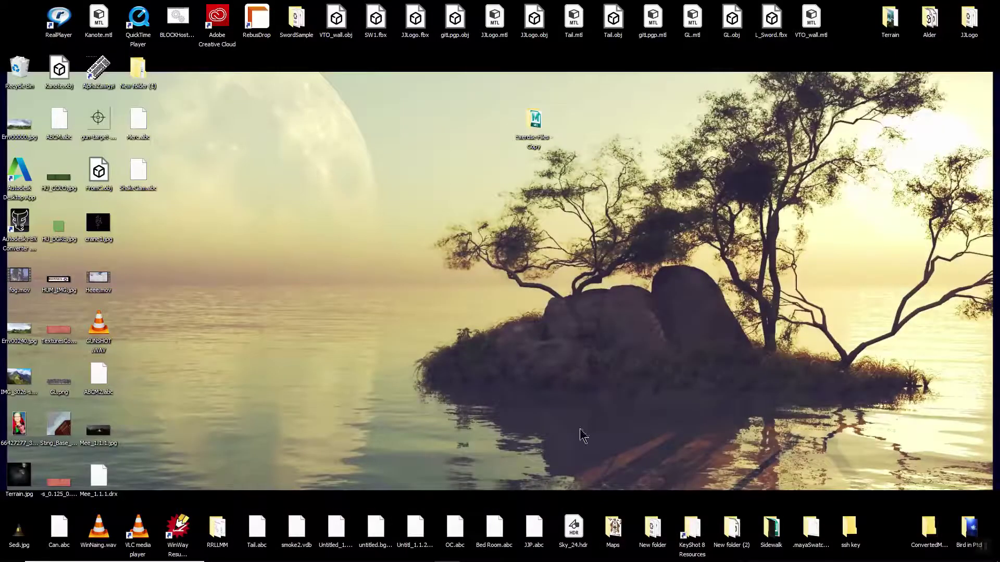